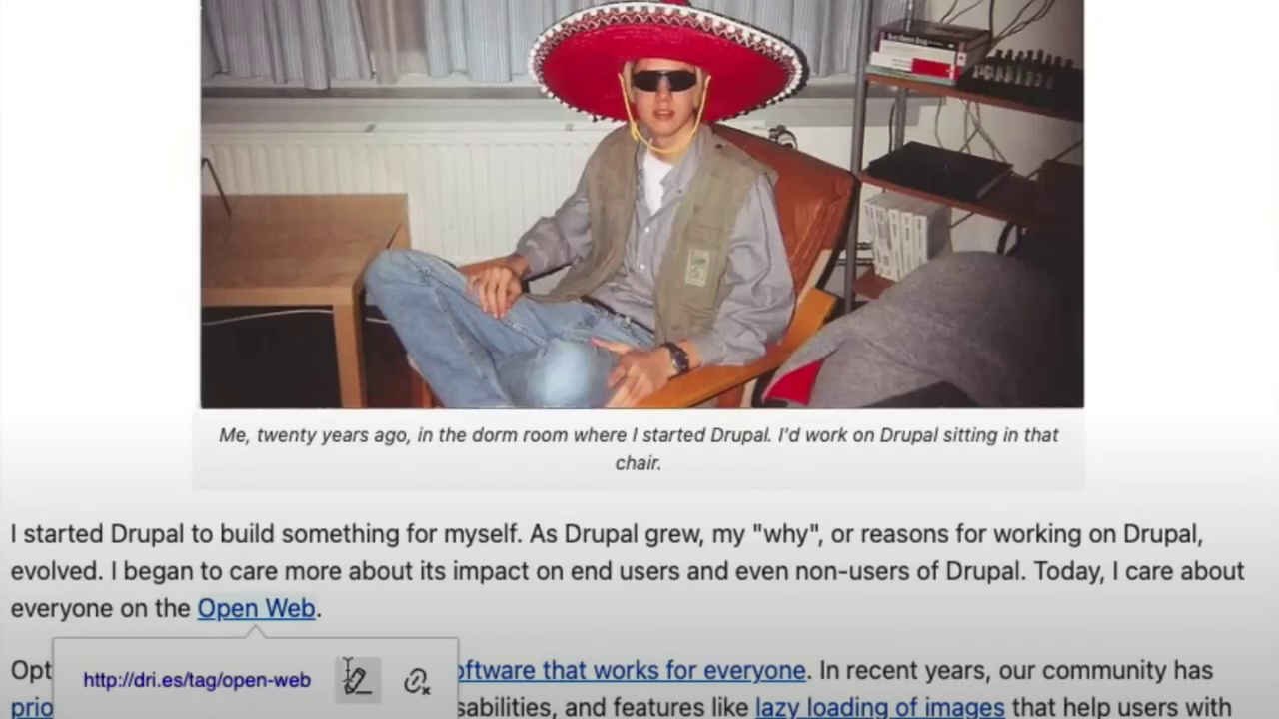
click(351, 677)
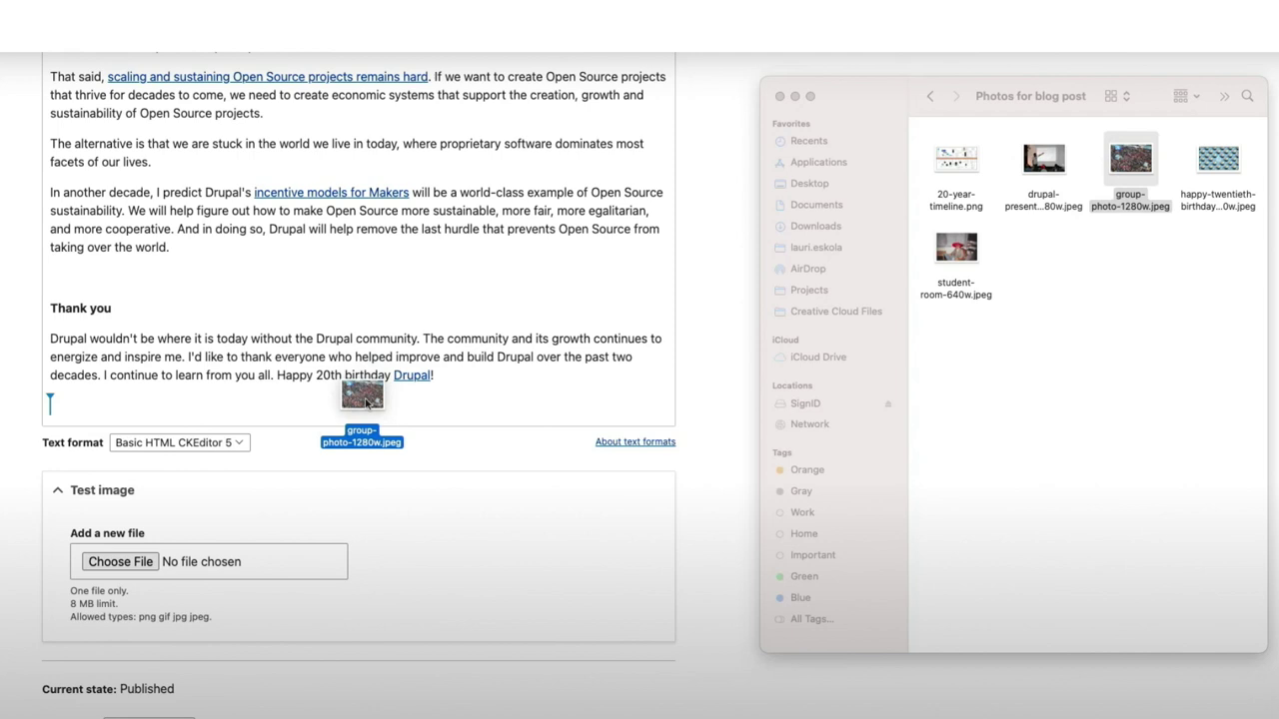
- Drop group-photo-1280w.jpeg at the post's end, align it left with wrapping, and maximise the browser
drag(367, 402, 361, 404)
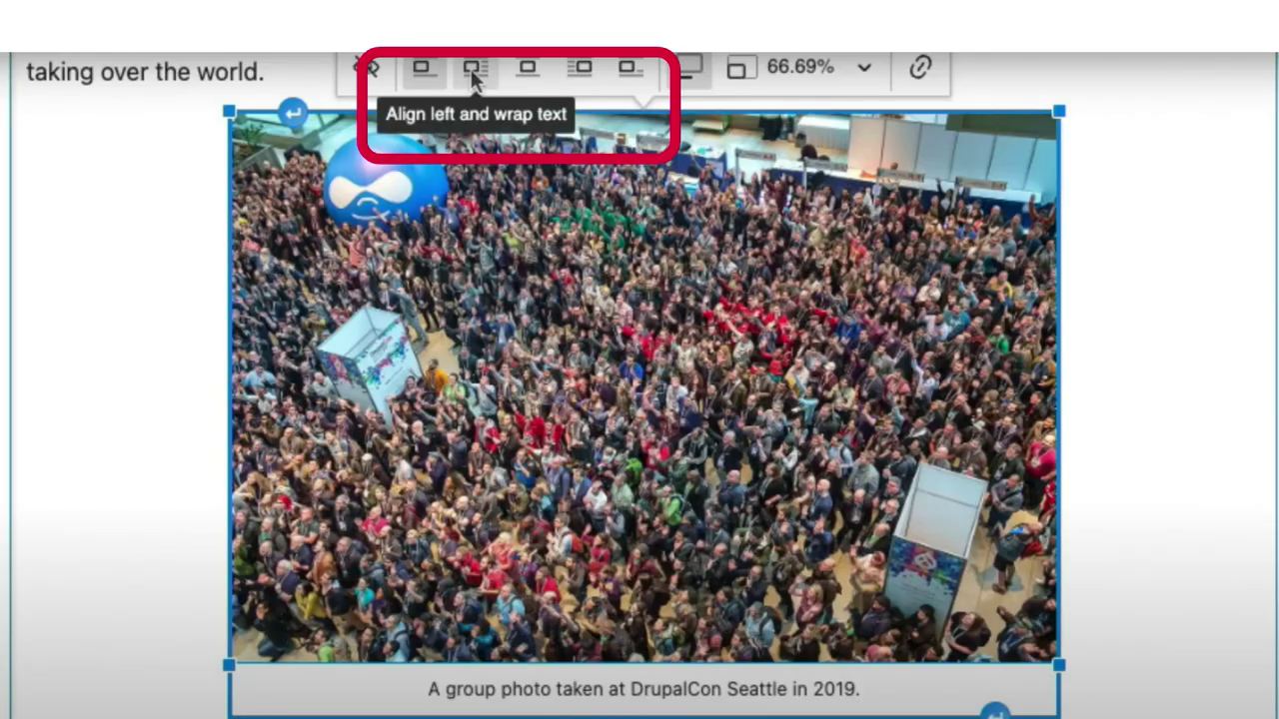
click(474, 72)
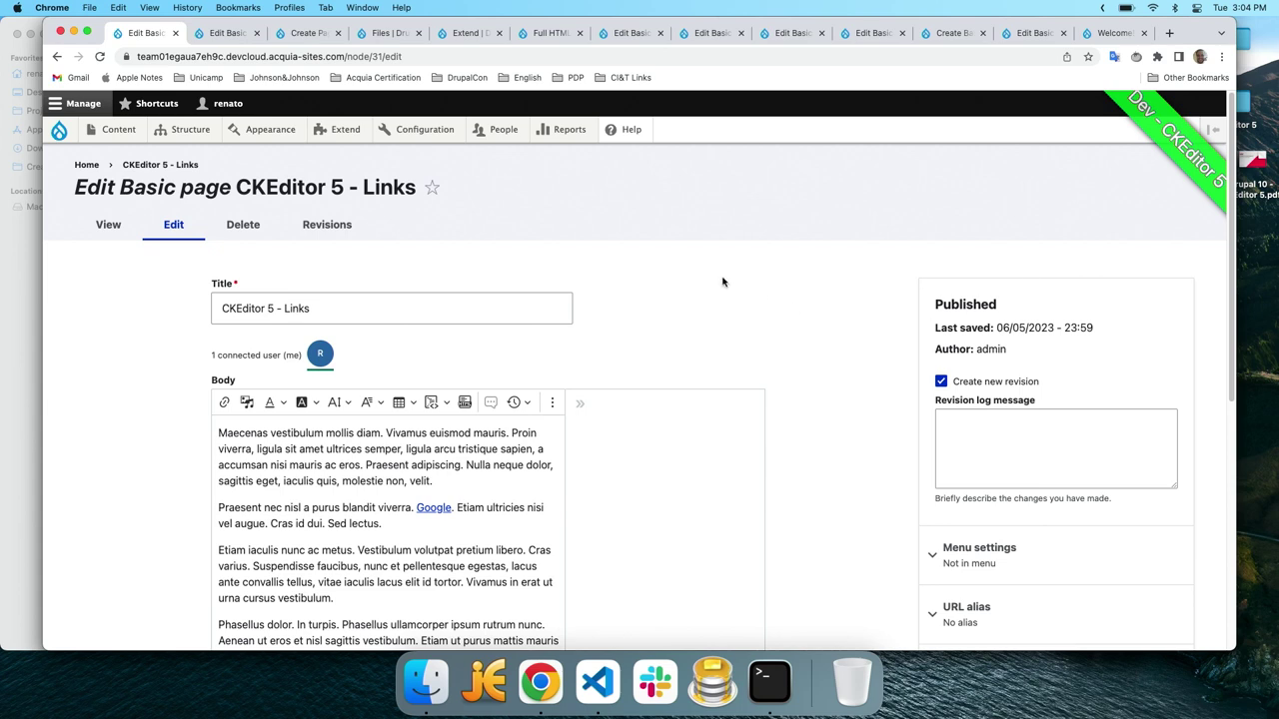
key(ctrl+alt+Return)
- Append 'This is a link for Google' to the third paragraph after collapsing the sidebar
scroll(419, 384, down, 10)
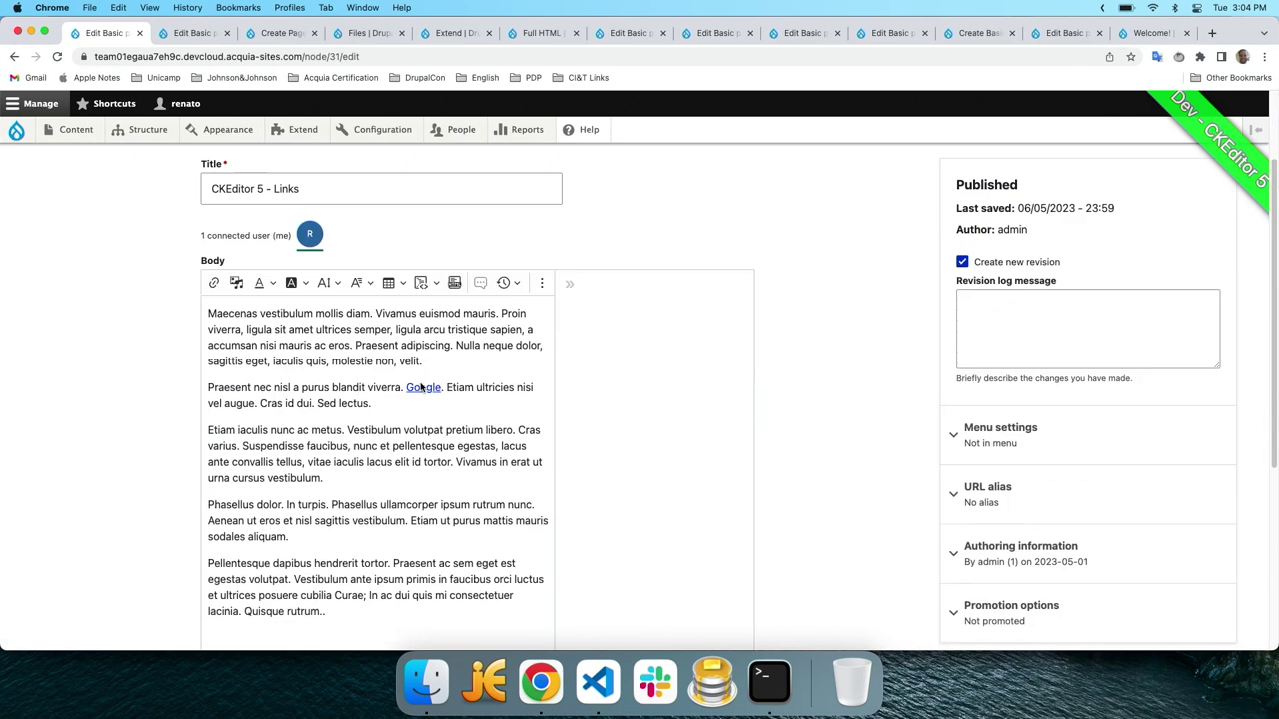
scroll(420, 383, up, 5)
click(569, 279)
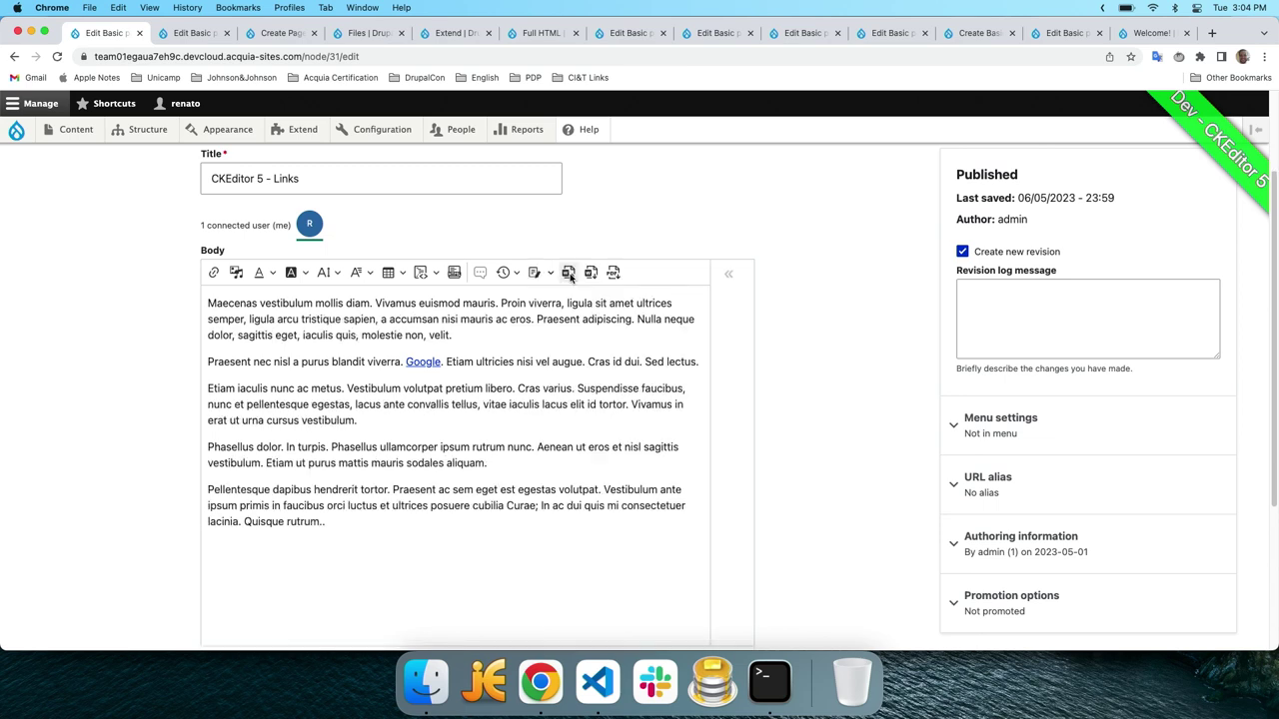
click(371, 428)
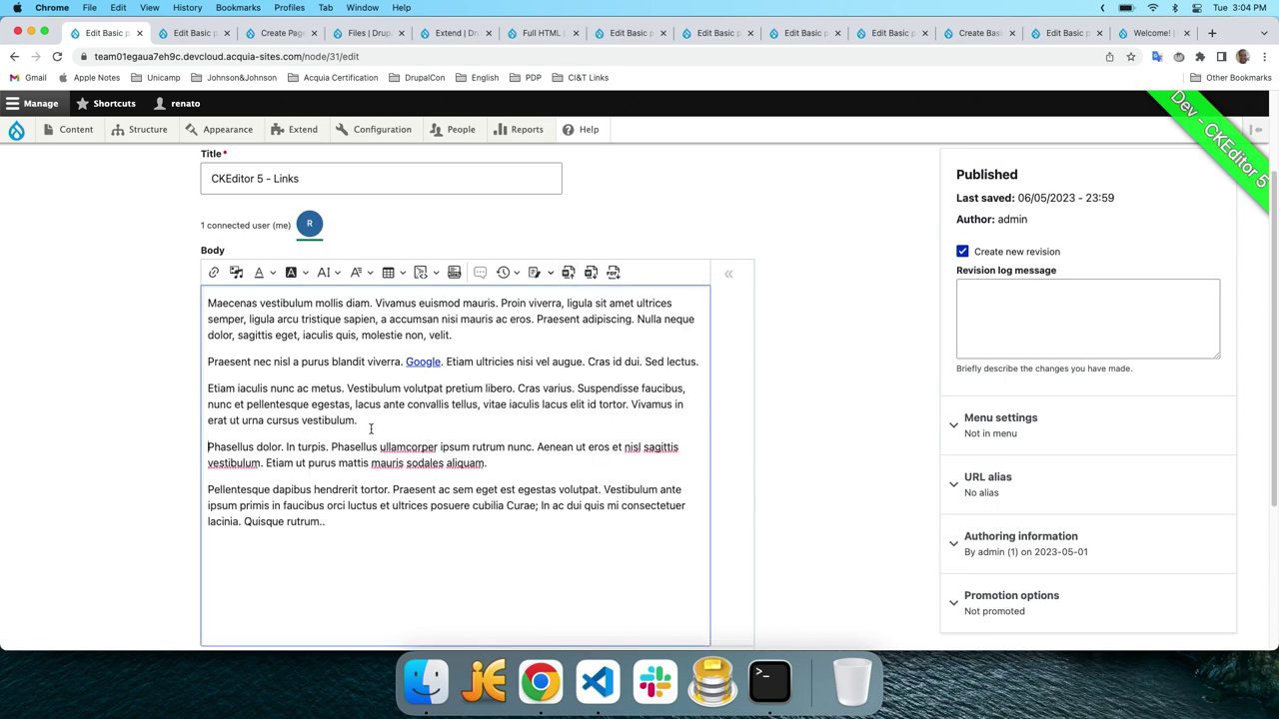
text(This)
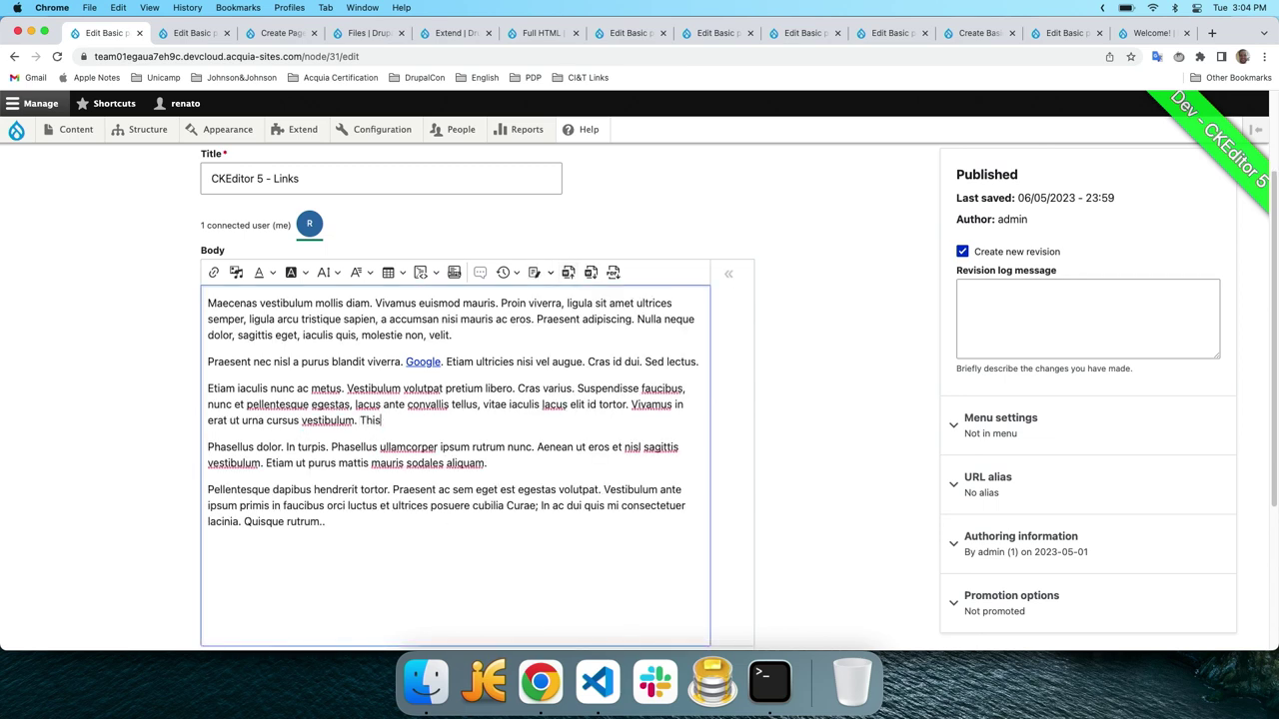
text( is a link for Google)
double_click(440, 419)
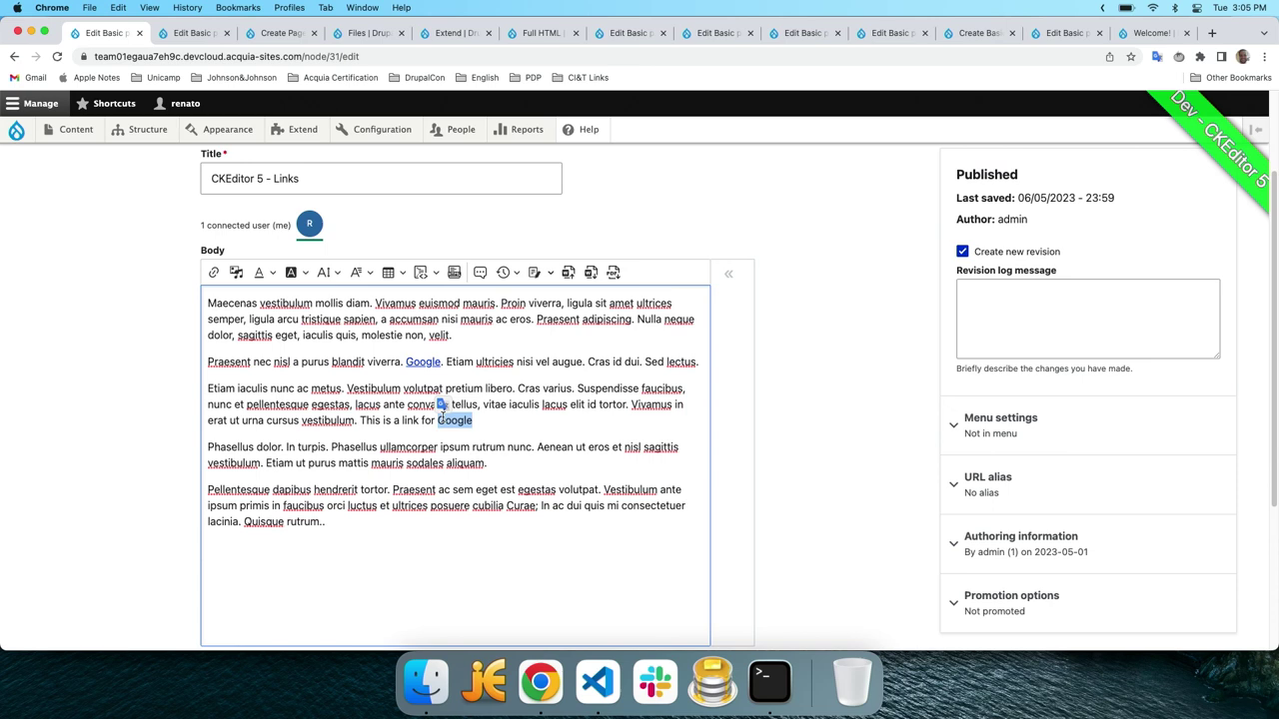
click(213, 272)
text(www.google.com)
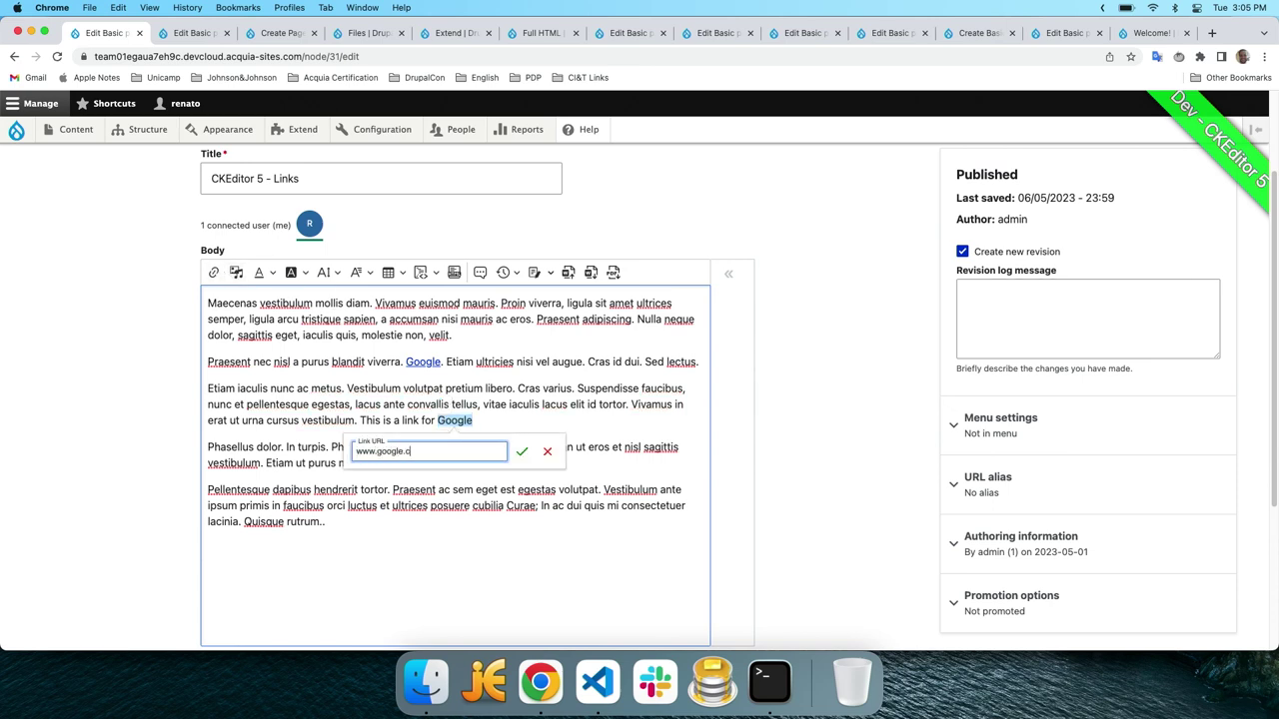
key(Return)
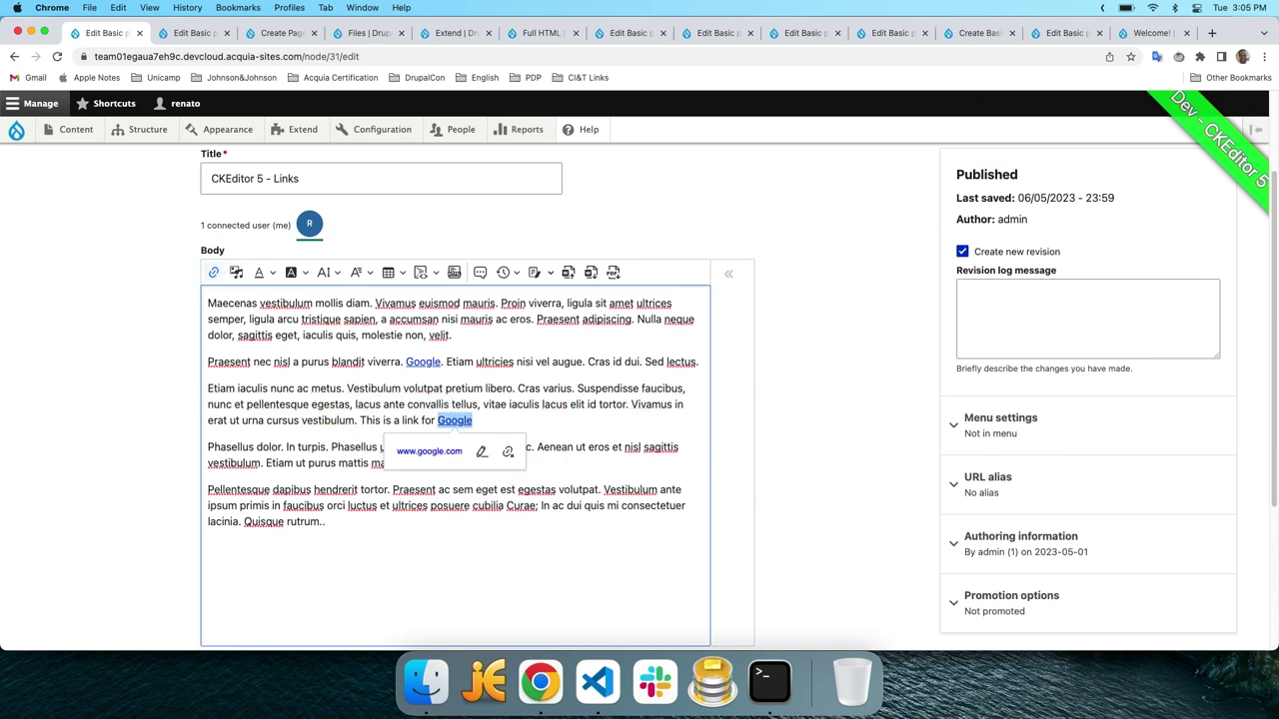
click(481, 451)
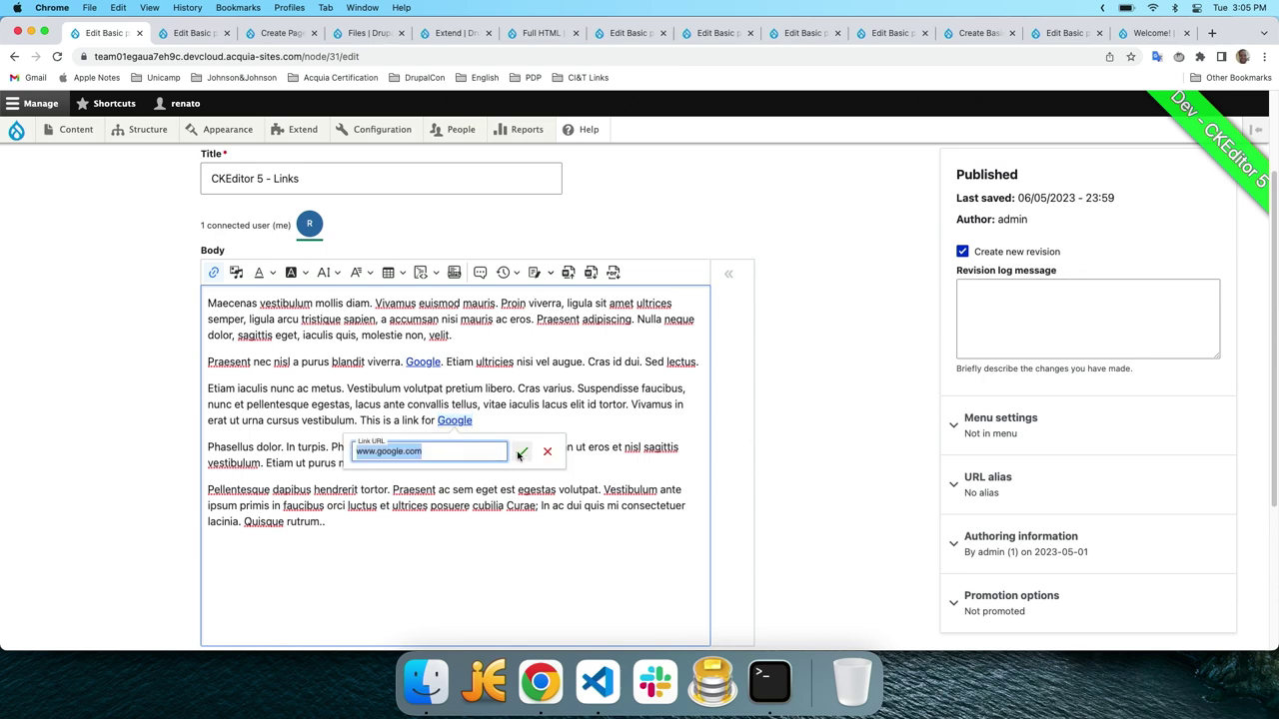
click(519, 453)
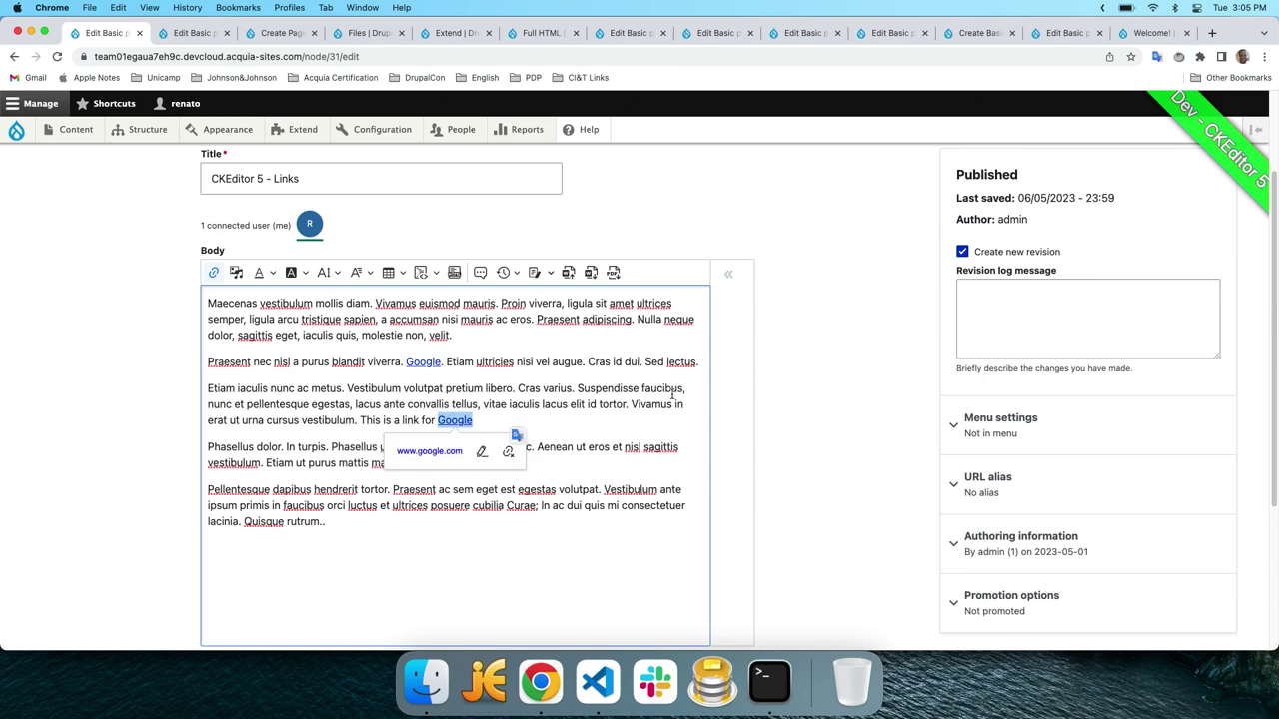
- Switch to the other page's edit tab and place the cursor below the last paragraph
key(ctrl+Tab)
scroll(580, 399, down, 3)
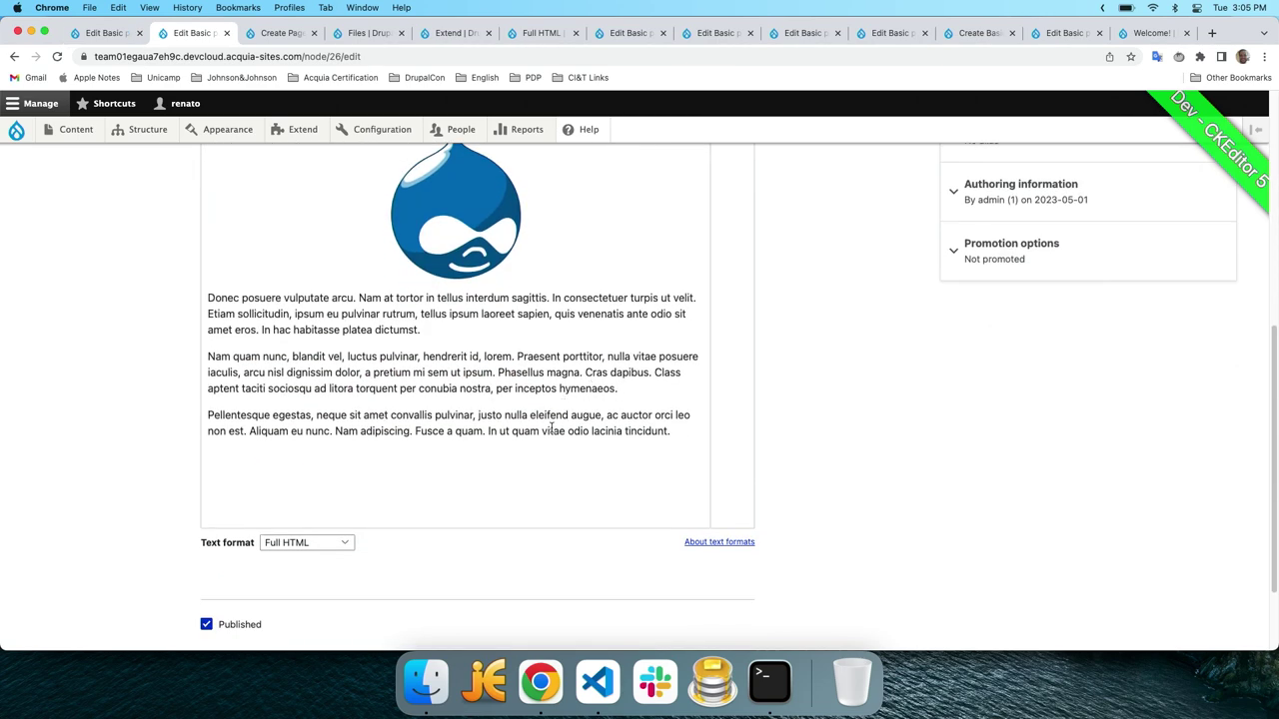
click(544, 445)
- Add an empty line and drop logo.png from Finder below the third paragraph
key(Return)
key(Return)
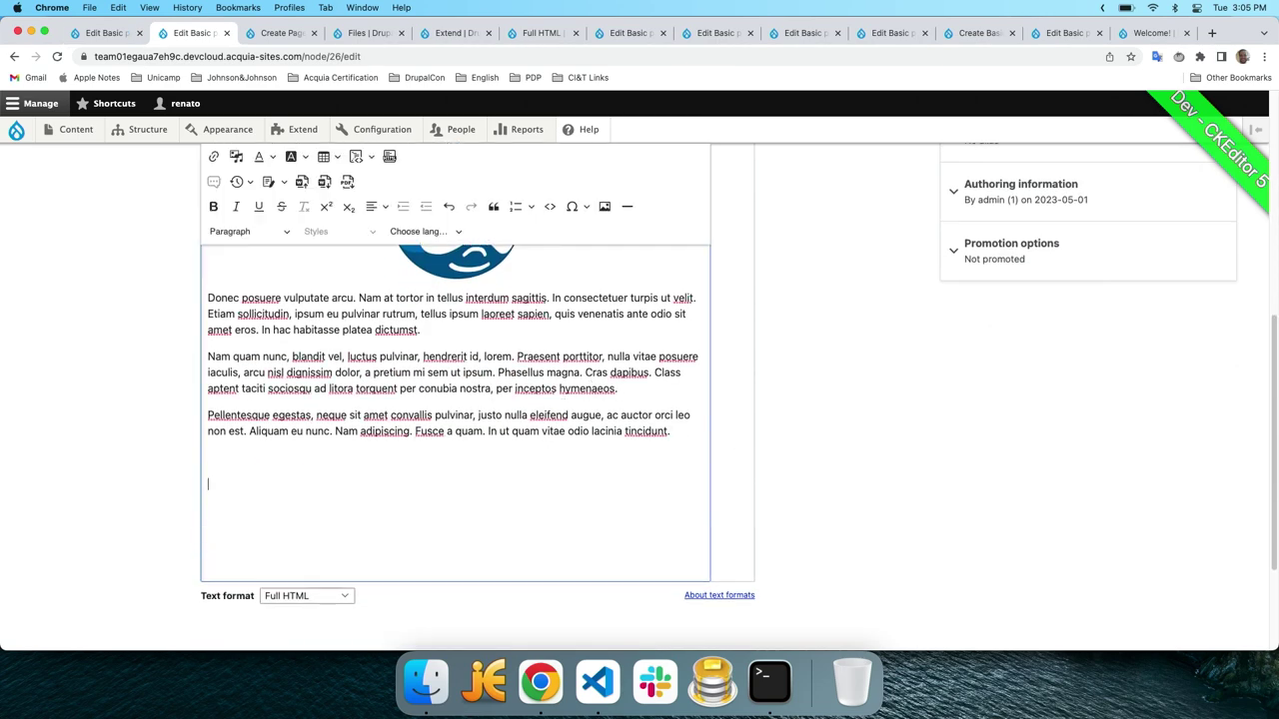
key(super+Tab)
key(super+Tab)
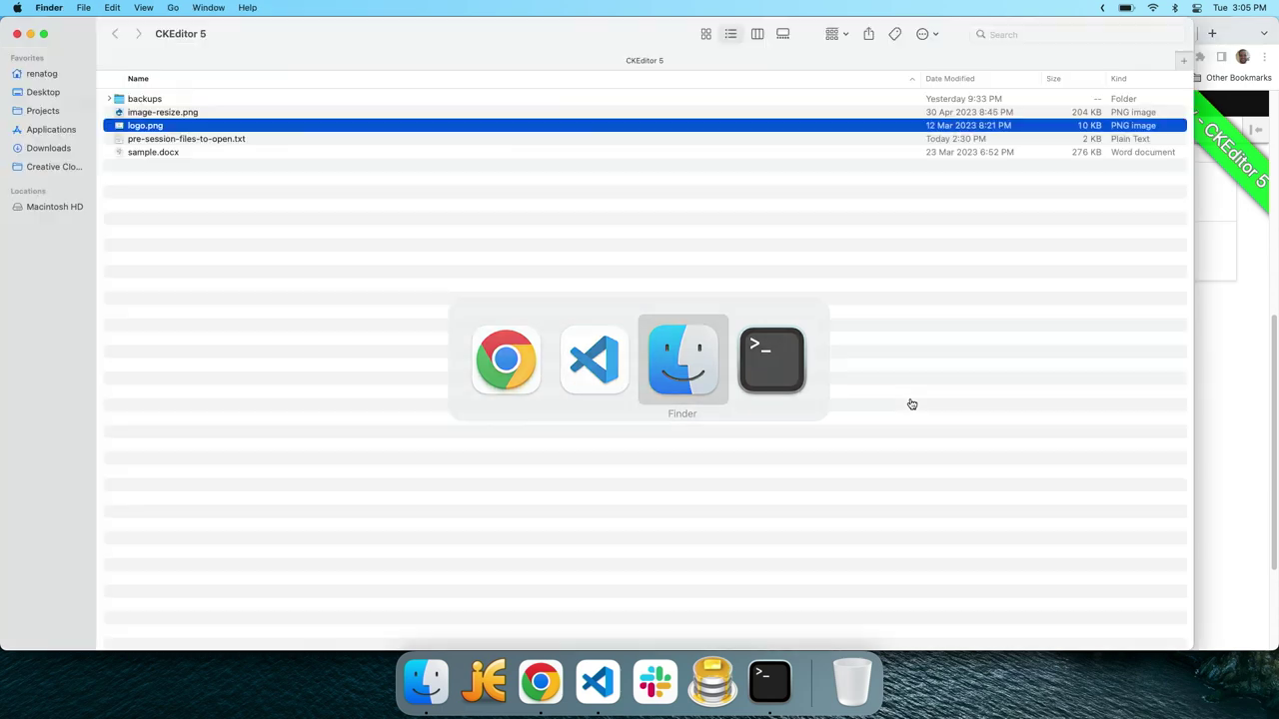
drag(152, 127, 290, 454)
key(super+Tab)
- Resize the logo to about 40% and align it to the right
scroll(449, 449, down, 3)
right_click(608, 460)
click(620, 442)
scroll(624, 494, down, 1)
drag(614, 536, 550, 467)
click(376, 295)
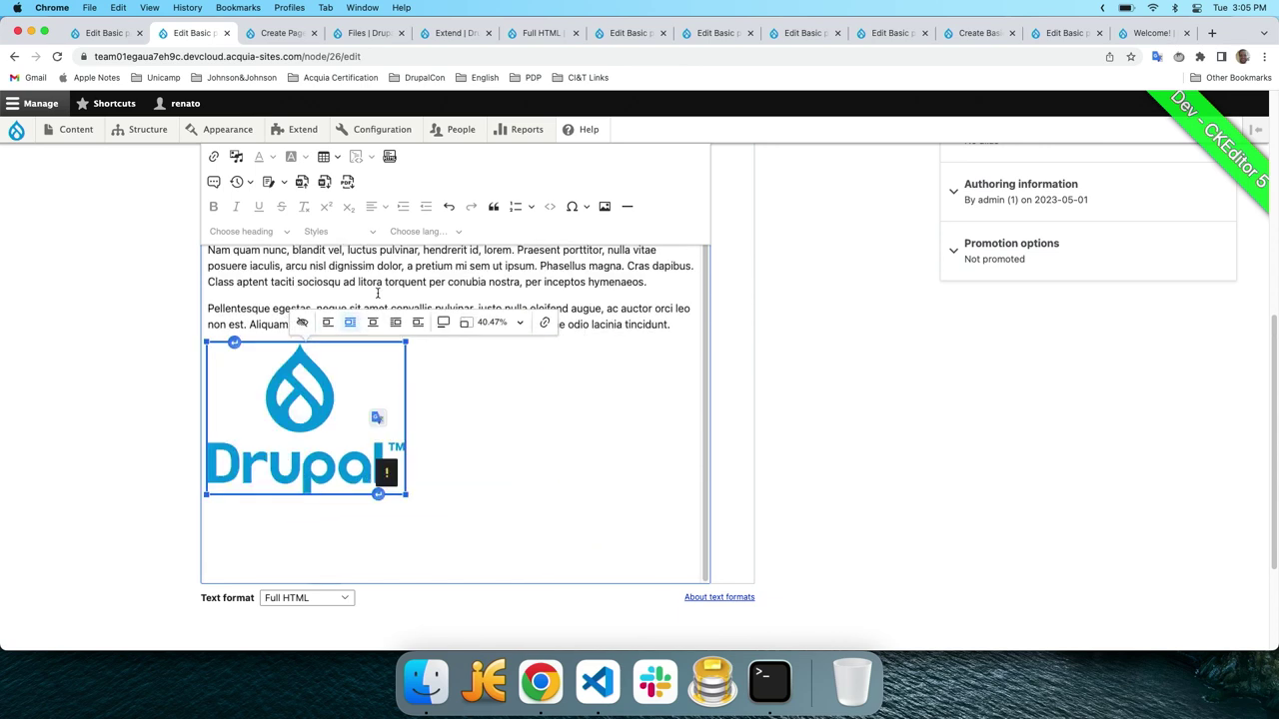
click(372, 324)
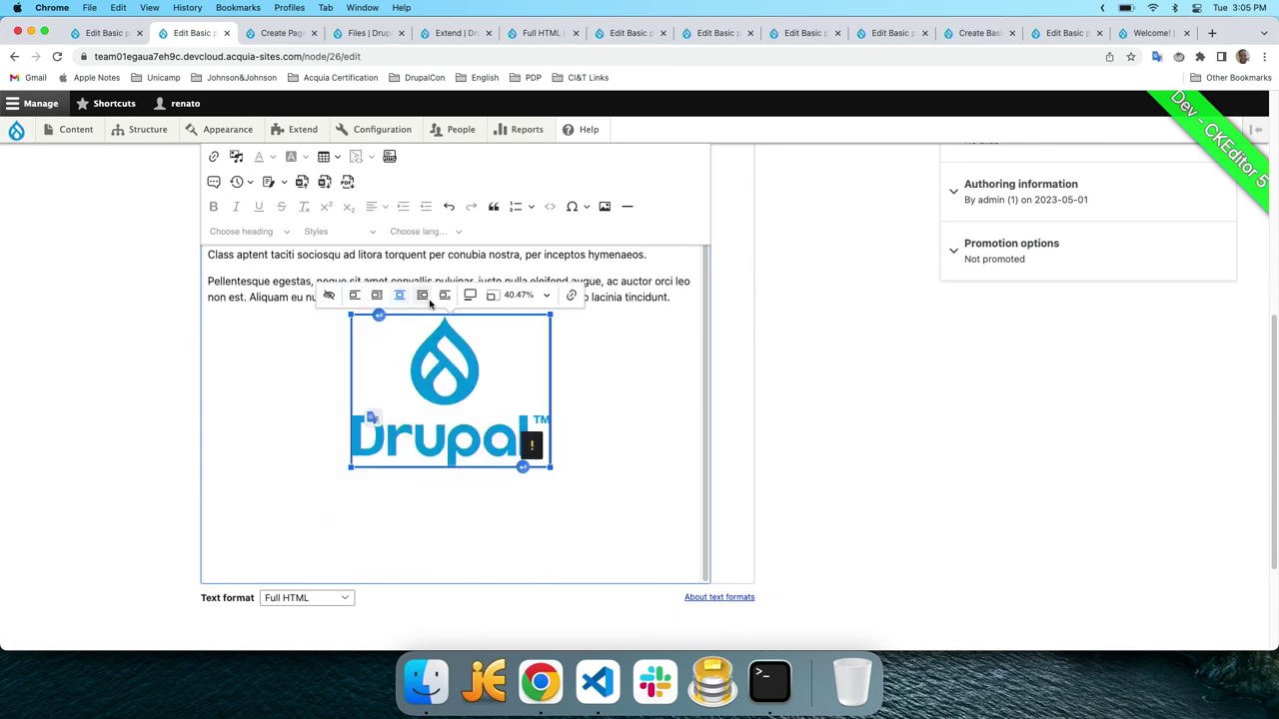
click(430, 322)
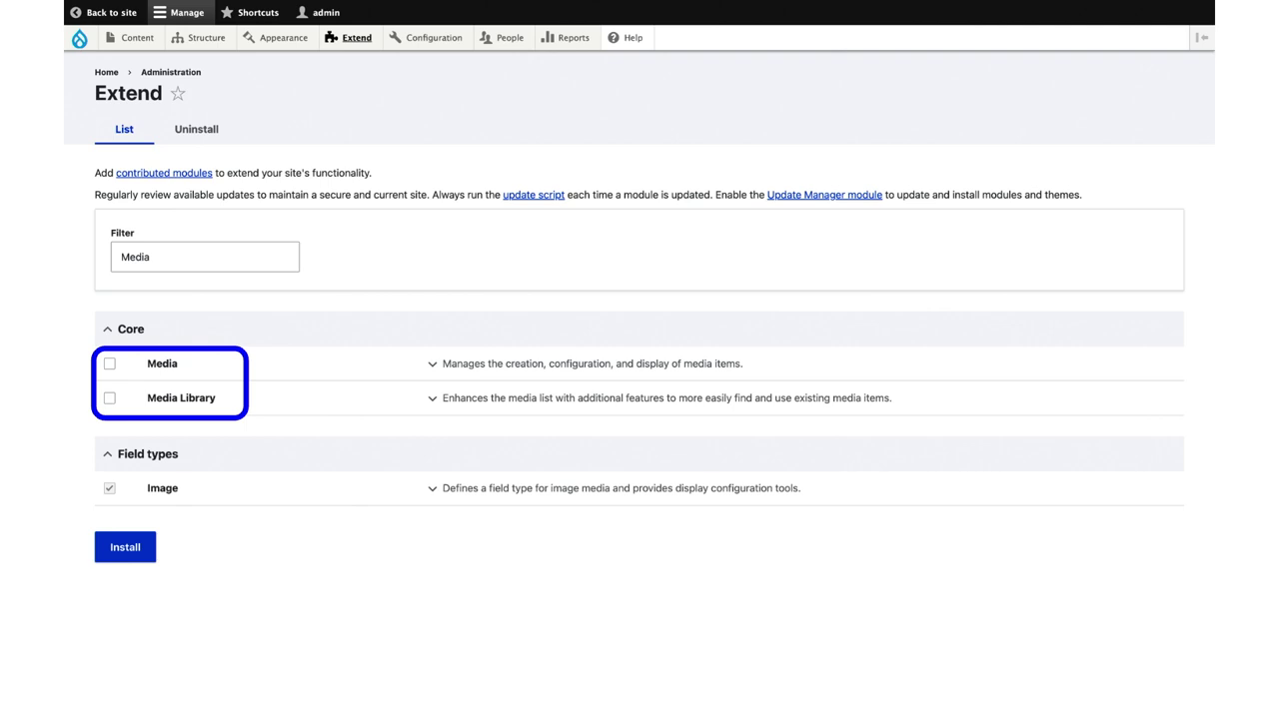
- Enable Media and Media Library, allow embedding media, and add Insert Media to the Basic HTML toolbar
click(110, 364)
click(110, 397)
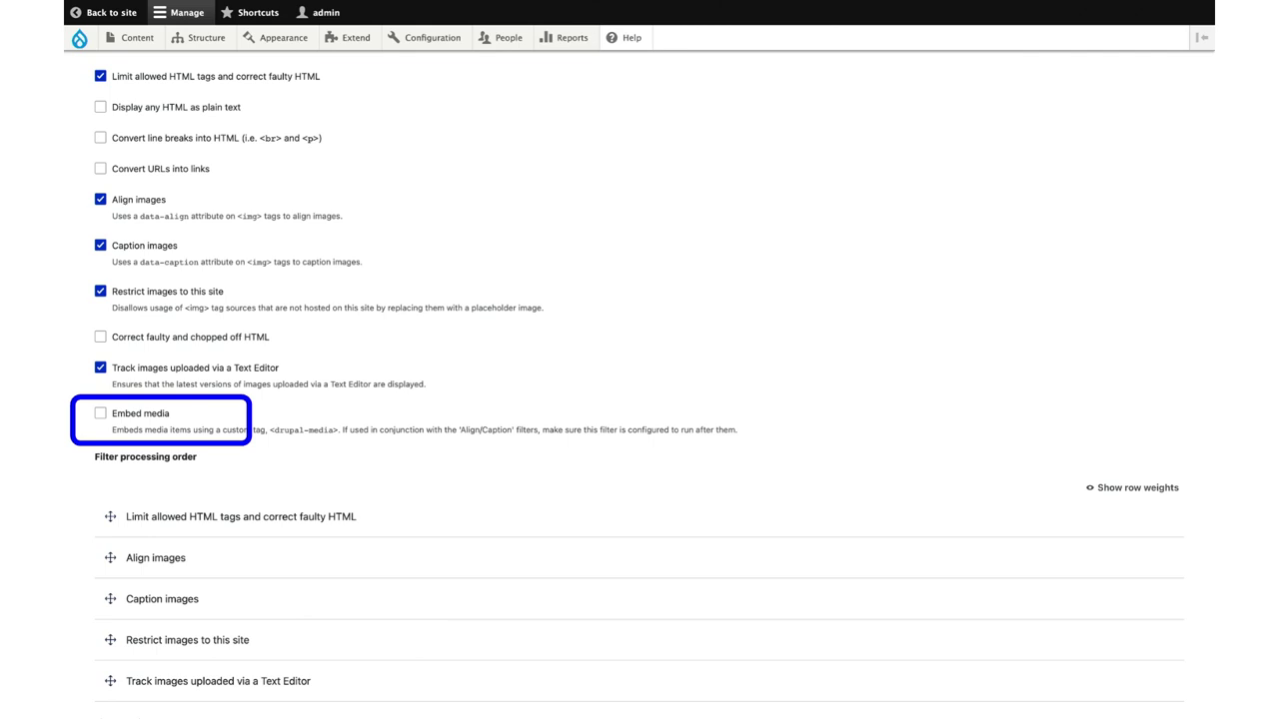
click(100, 413)
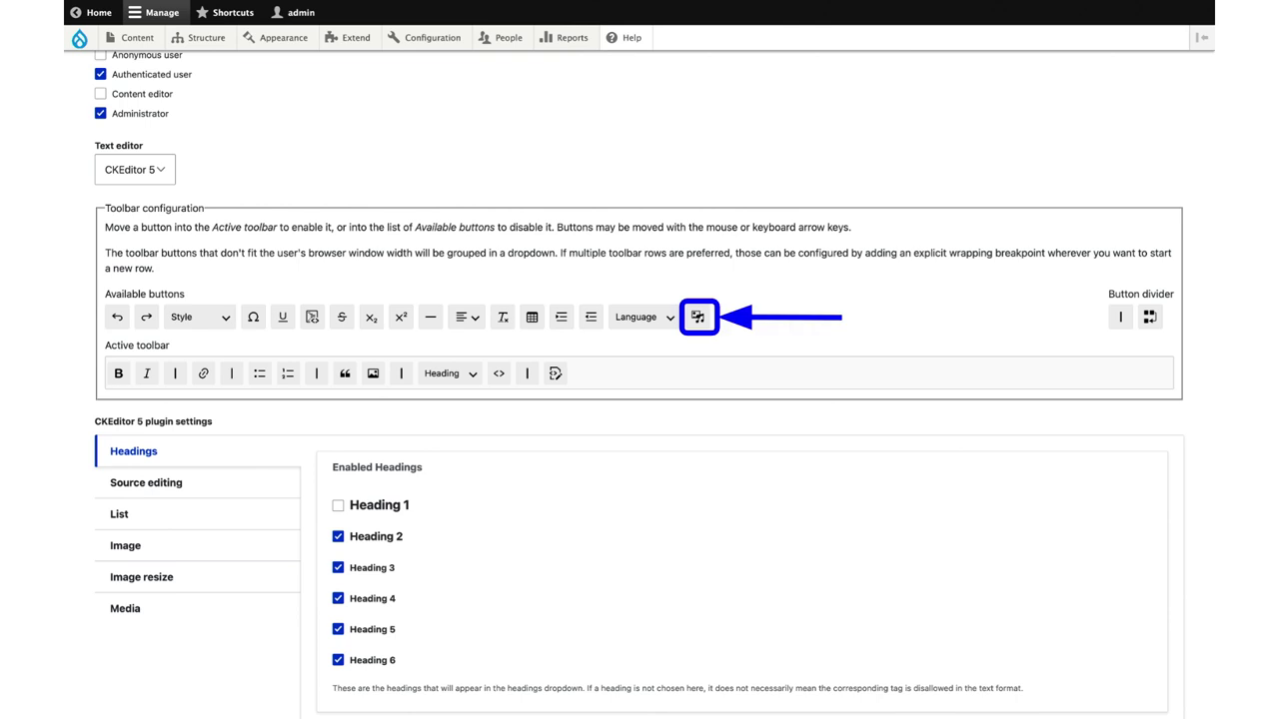
mouse_move(697, 316)
mouse_down()
mouse_move(698, 349)
mouse_move(583, 373)
mouse_up()
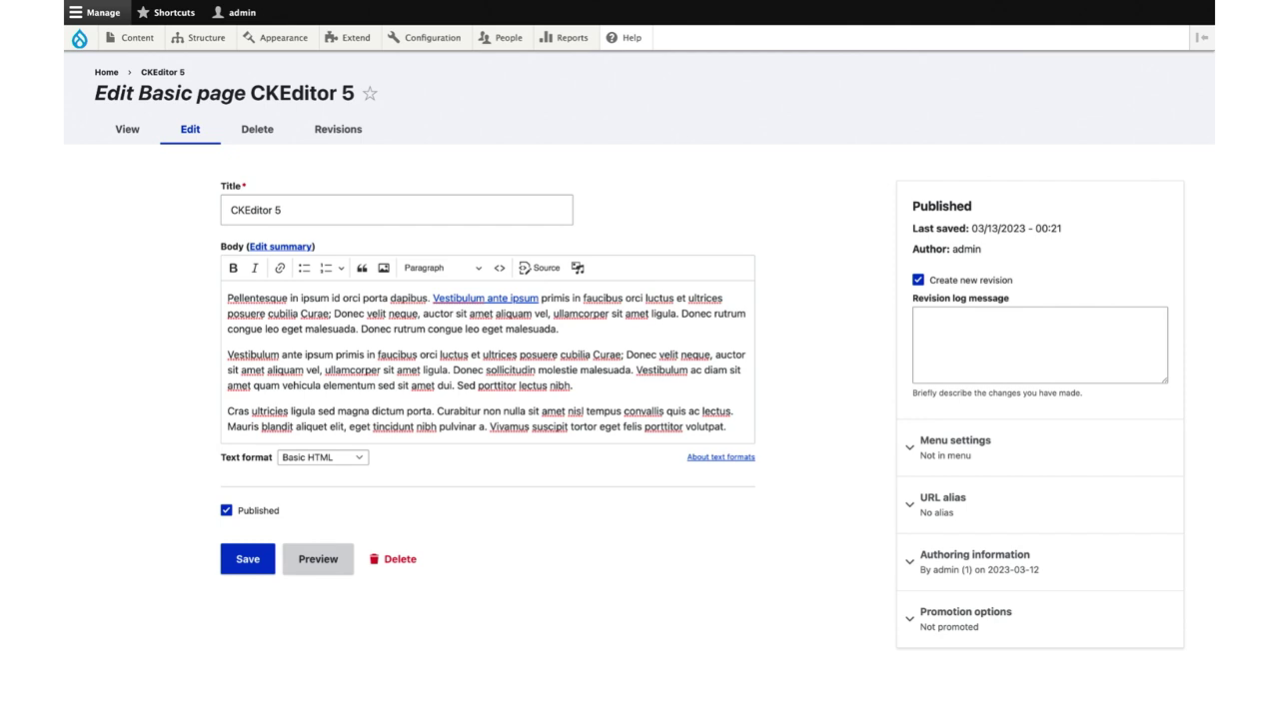
- Embed the Drupal logo media item after the first paragraph
key(Return)
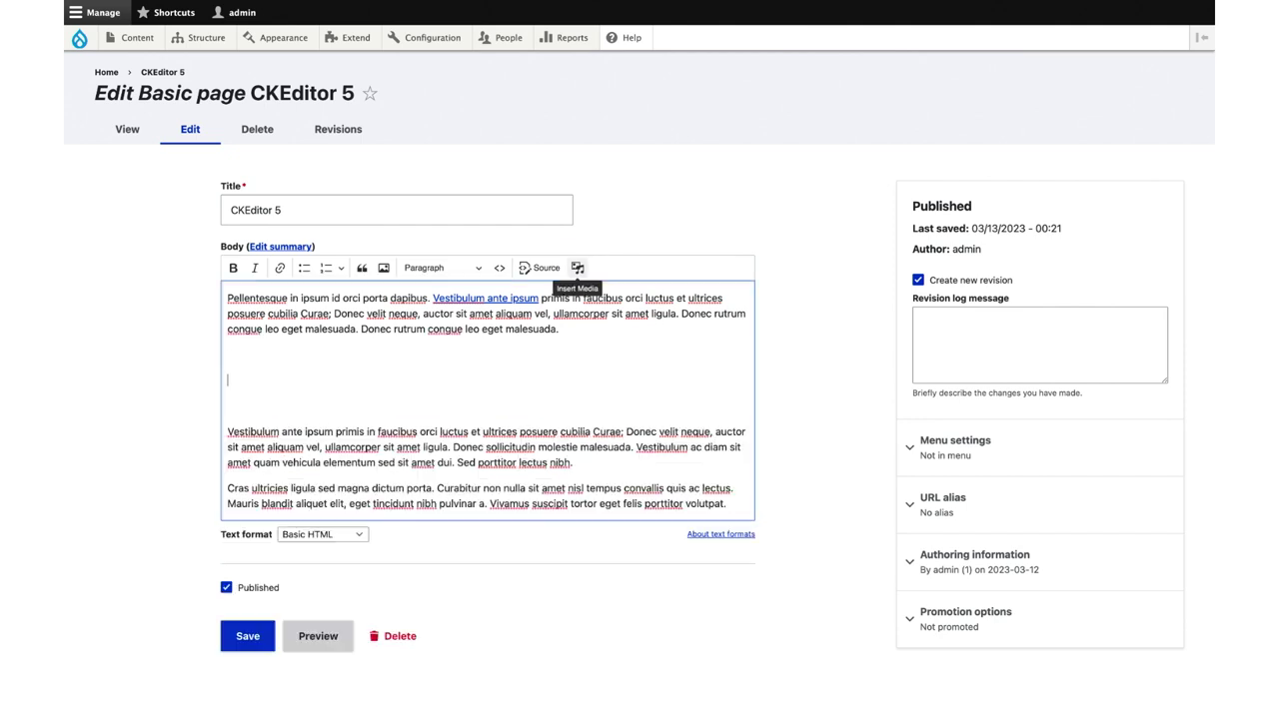
click(577, 268)
click(397, 437)
click(999, 606)
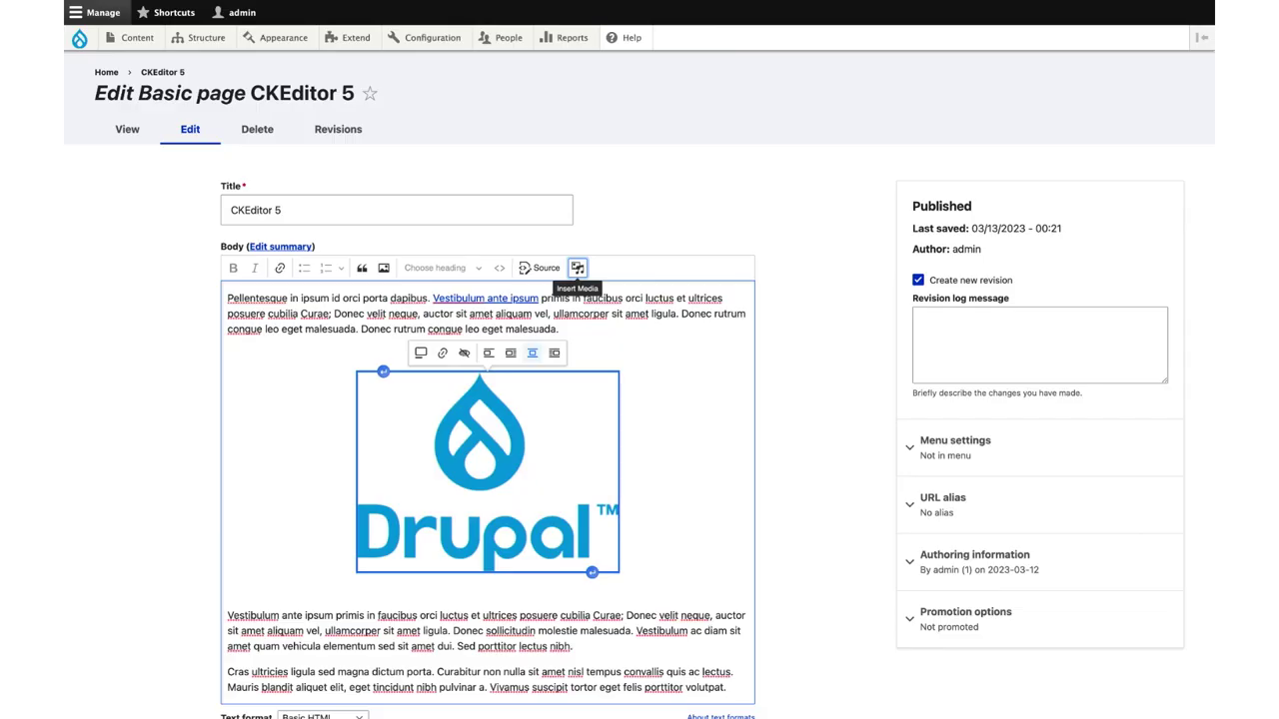